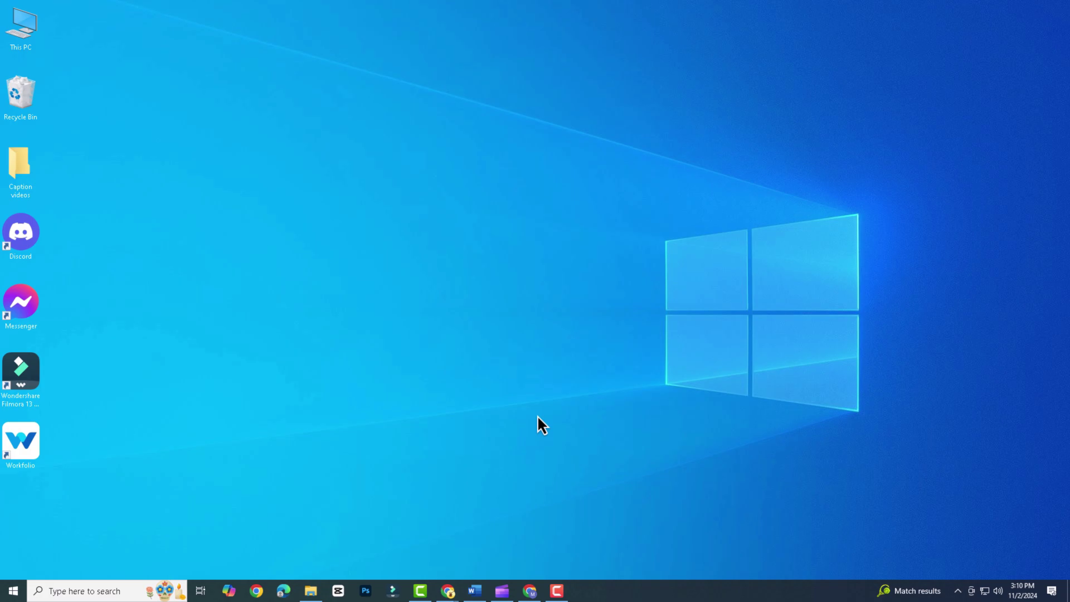
Step: Start Chrome's page translation for the Omniglot Batak Simalungun page from the three-dot menu
{"action": "left_click", "coordinate": [529, 589]}
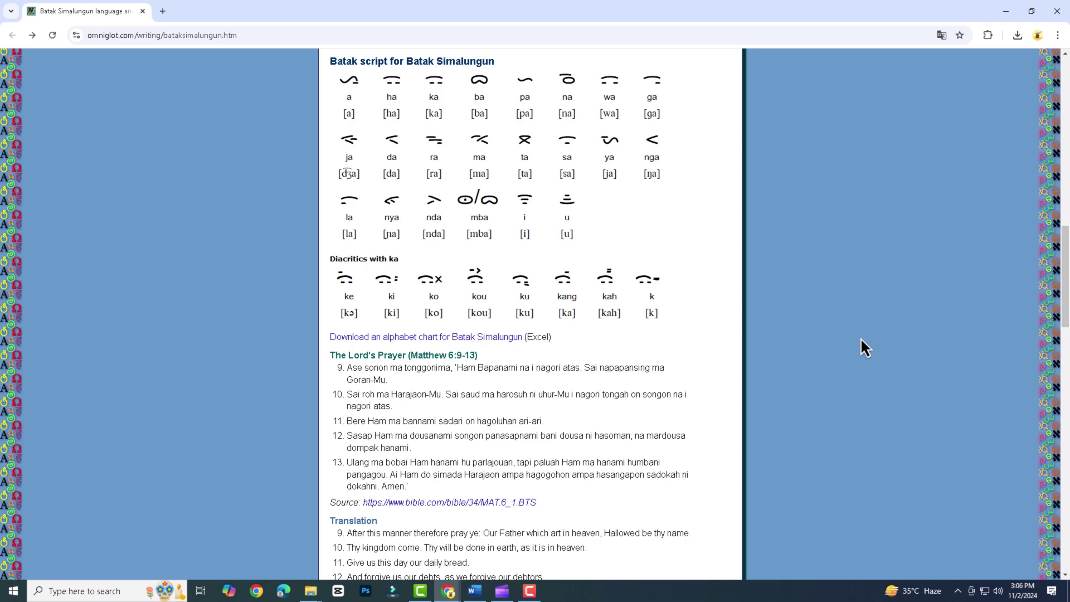
{"action": "left_click", "coordinate": [1058, 35]}
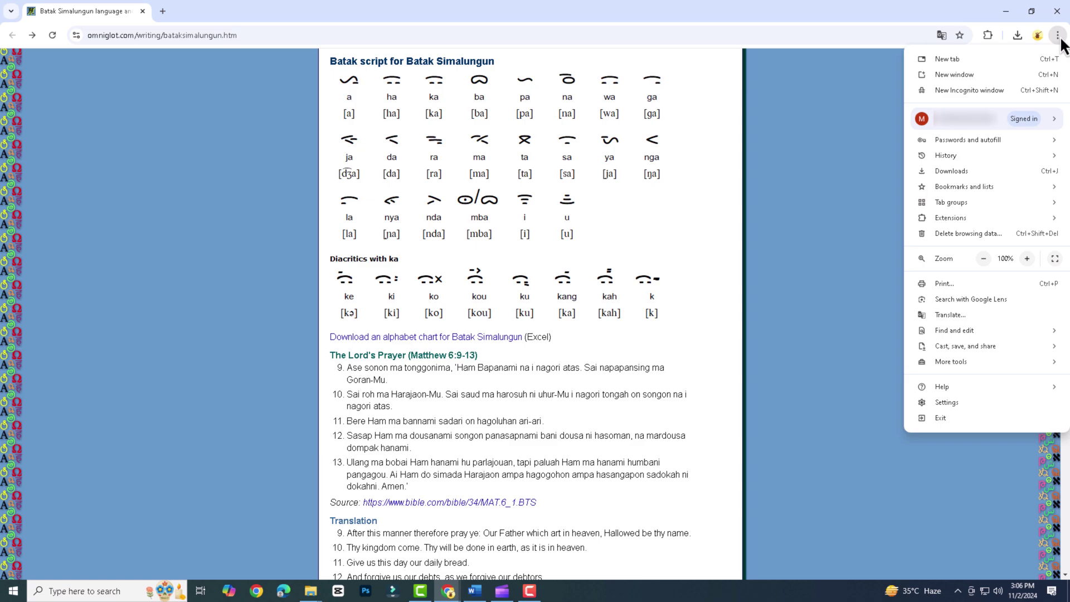
{"action": "left_click", "coordinate": [960, 316]}
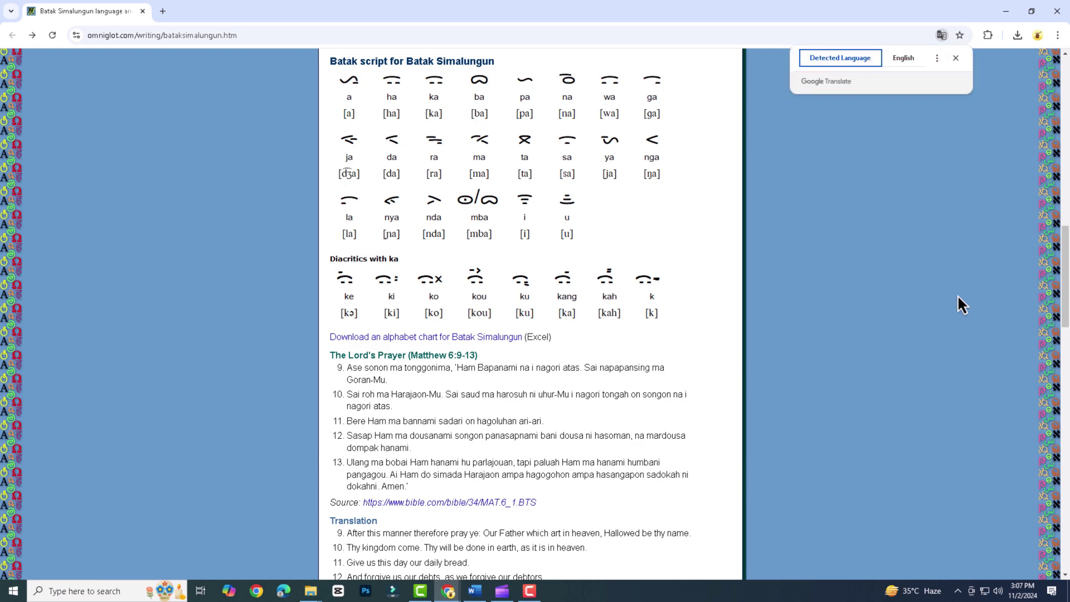
Step: Choose English as the target language in the translate bubble and translate the page
{"action": "left_click", "coordinate": [937, 59]}
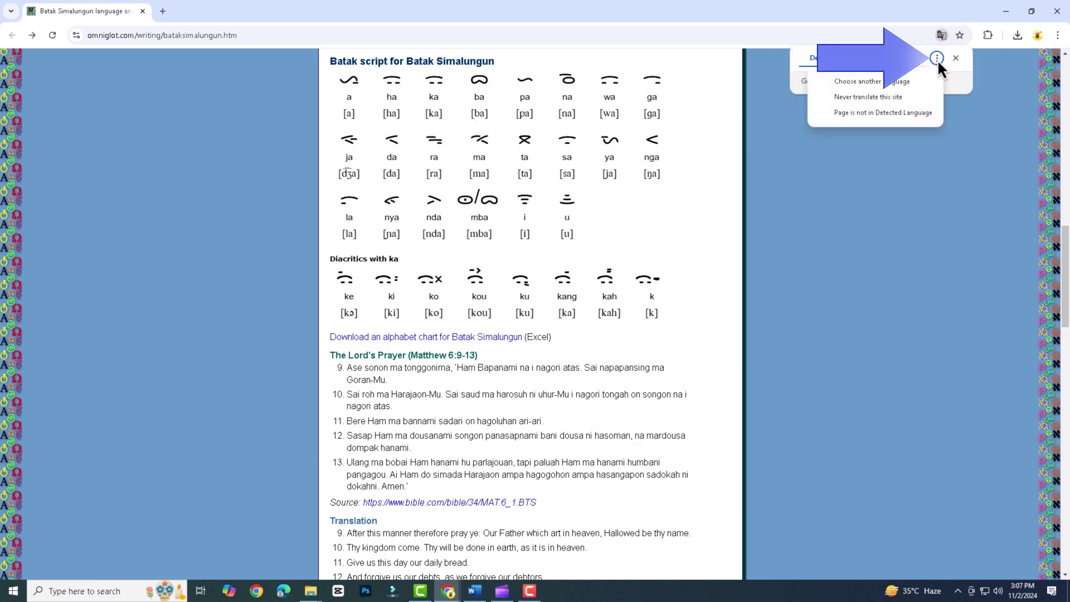
{"action": "left_click", "coordinate": [907, 79]}
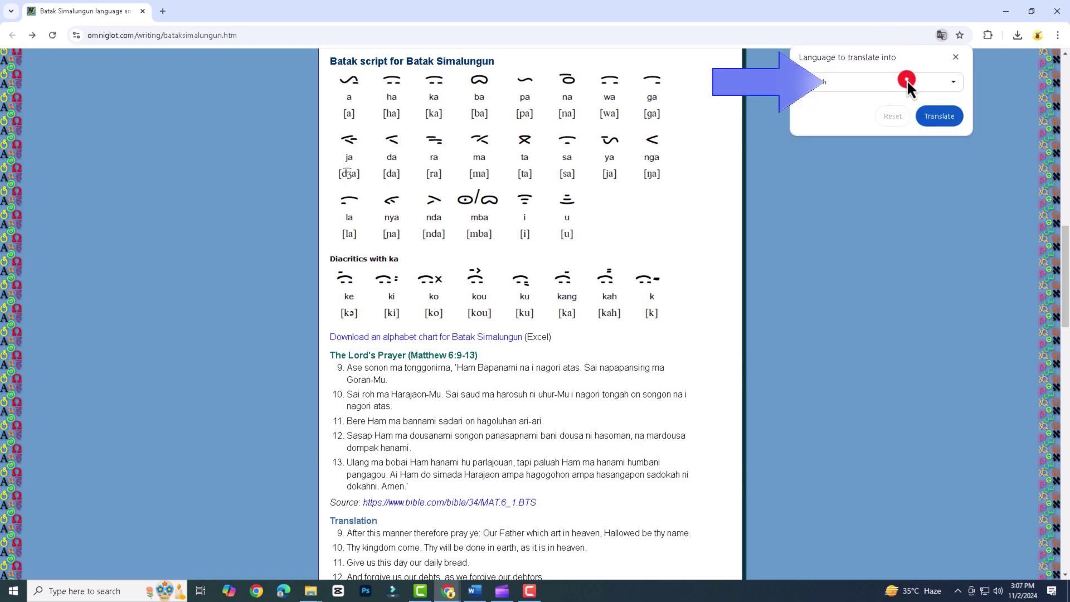
{"action": "left_click", "coordinate": [907, 80]}
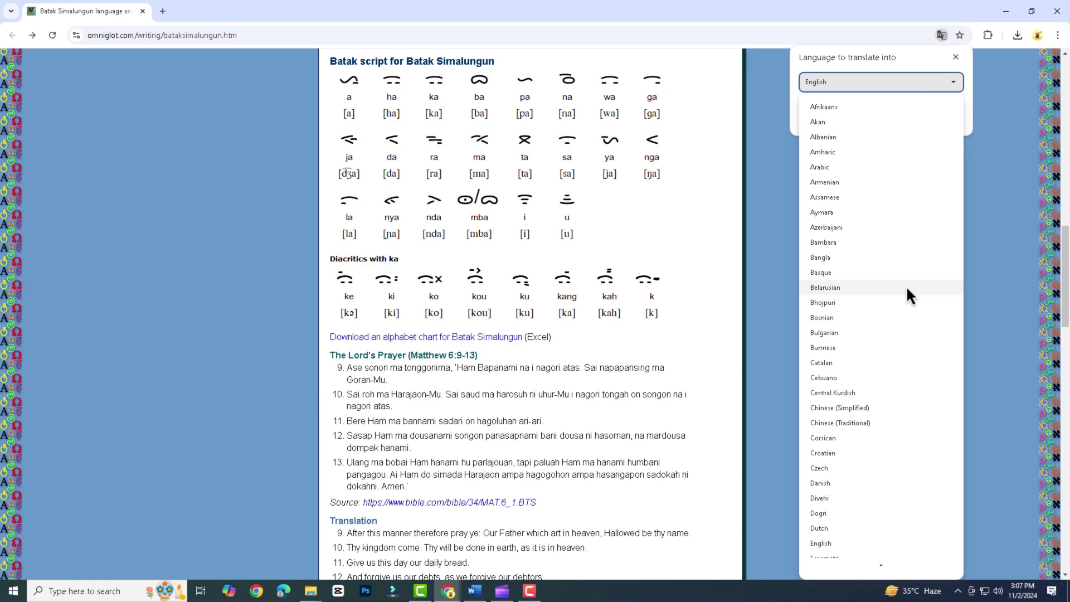
{"action": "left_click", "coordinate": [885, 89]}
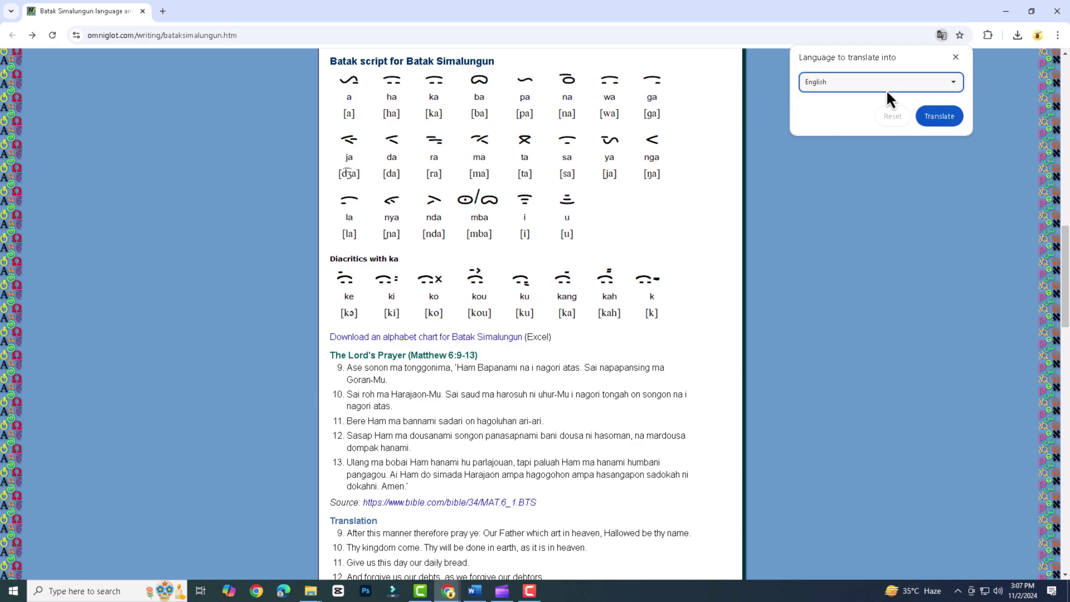
{"action": "left_click", "coordinate": [929, 114]}
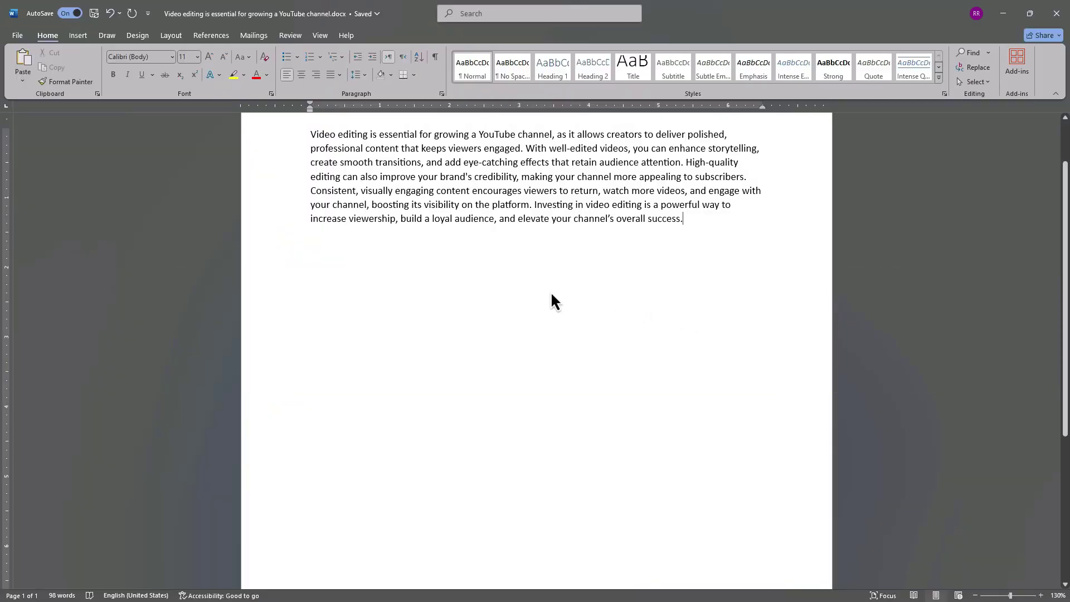
Step: Select the whole video-editing paragraph in Word and copy it
{"action": "mouse_move", "coordinate": [310, 134]}
{"action": "left_mouse_down"}
{"action": "mouse_move", "coordinate": [536, 171]}
{"action": "mouse_move", "coordinate": [738, 228]}
{"action": "left_mouse_up"}
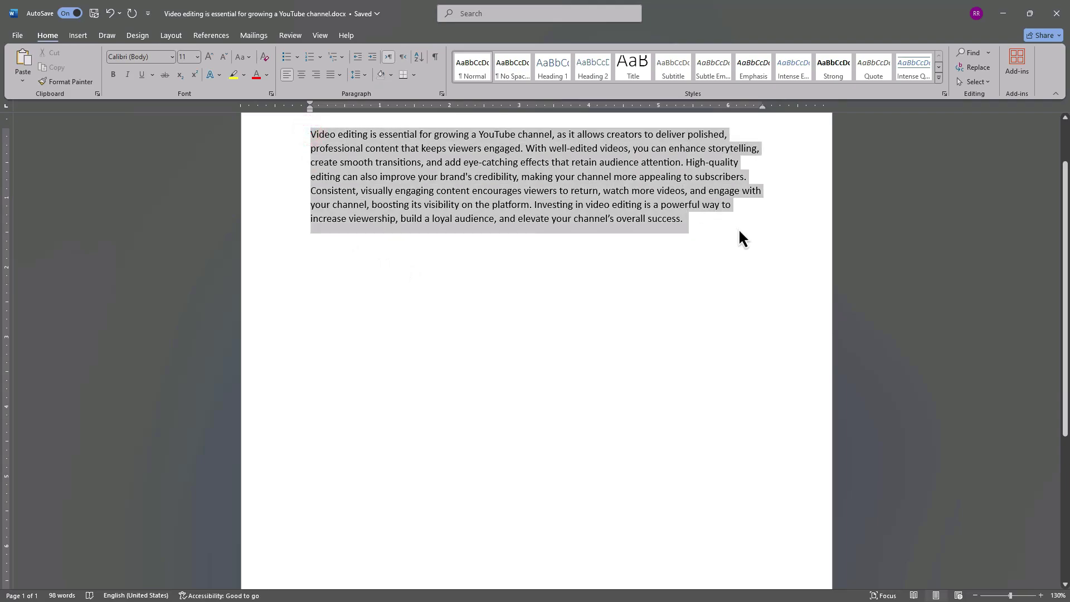
{"action": "right_click", "coordinate": [622, 187]}
{"action": "left_click", "coordinate": [652, 229]}
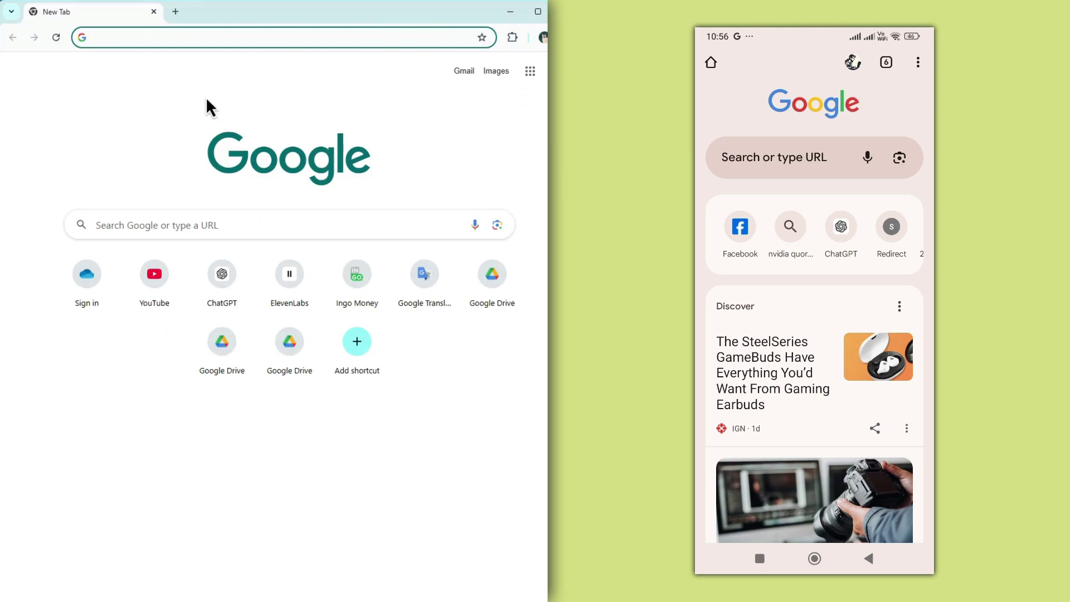
{"action": "type", "text": "tr"}
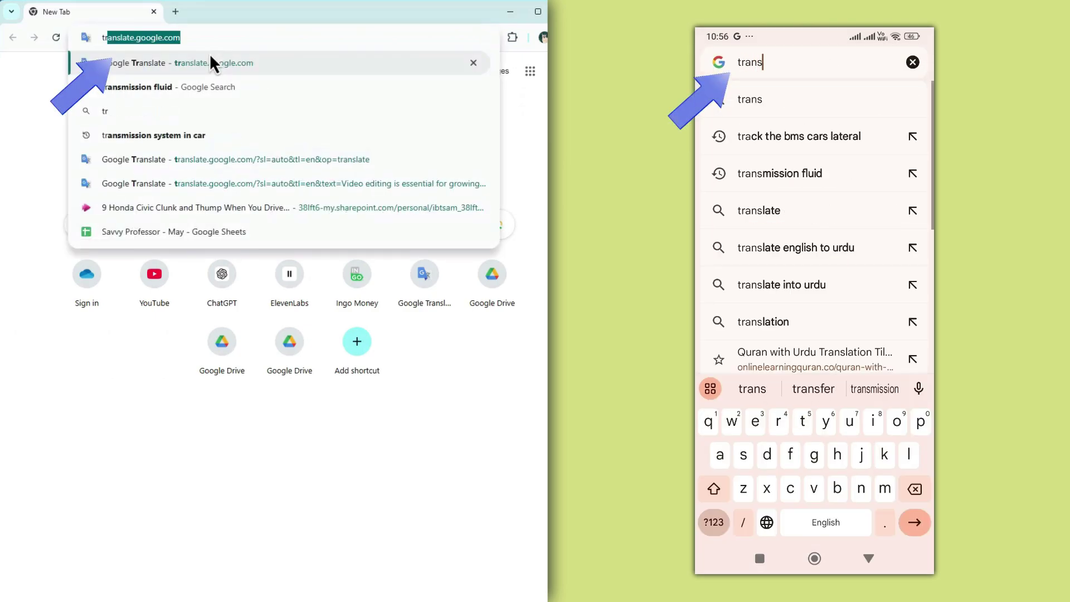
{"action": "type", "text": "anslate.google.com/?sl=auto&tl=en&op=translate"}
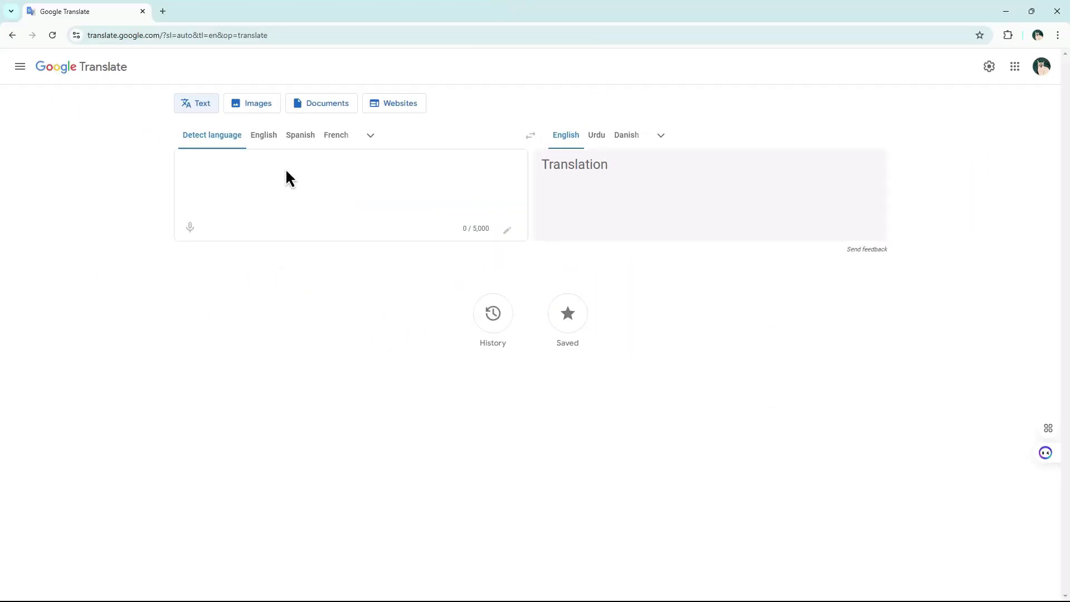
Step: Paste the paragraph into Google Translate, set the target to Dinka and copy the translation
{"action": "key", "text": "ctrl+v"}
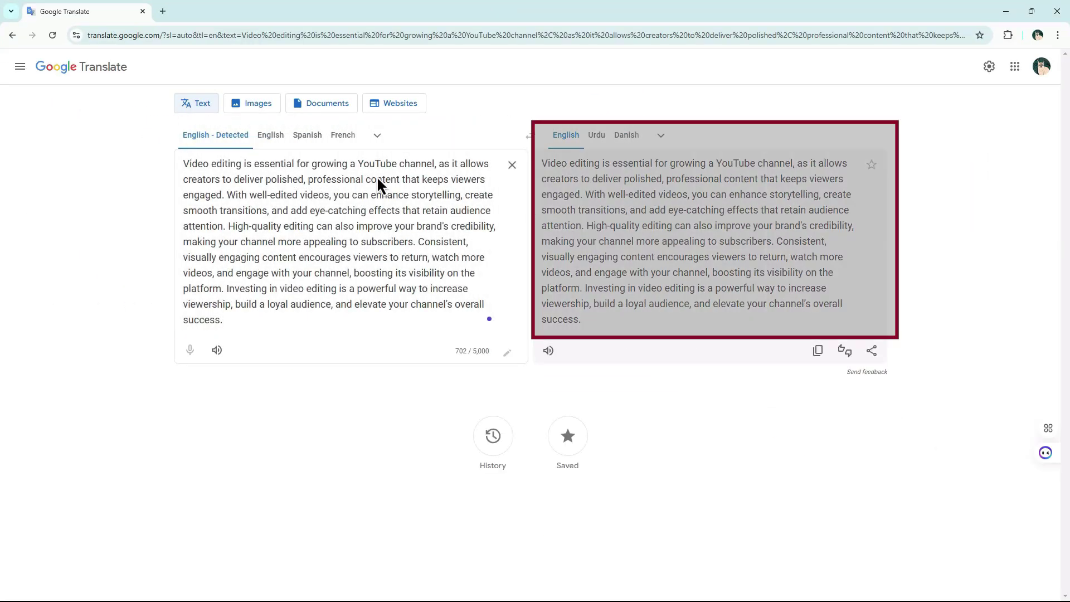
{"action": "left_click", "coordinate": [664, 133]}
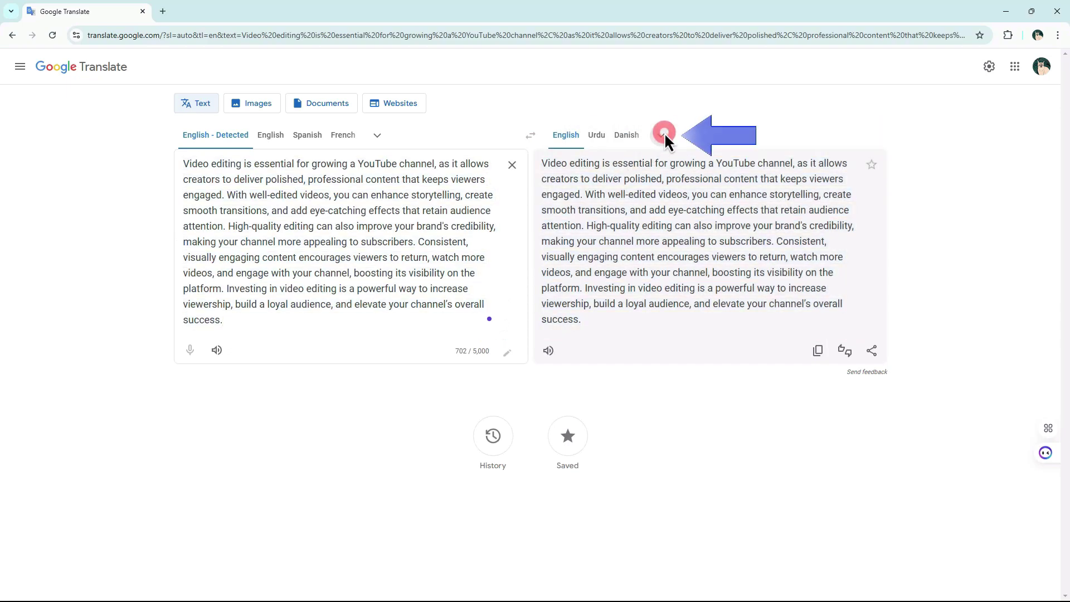
{"action": "left_click", "coordinate": [573, 195]}
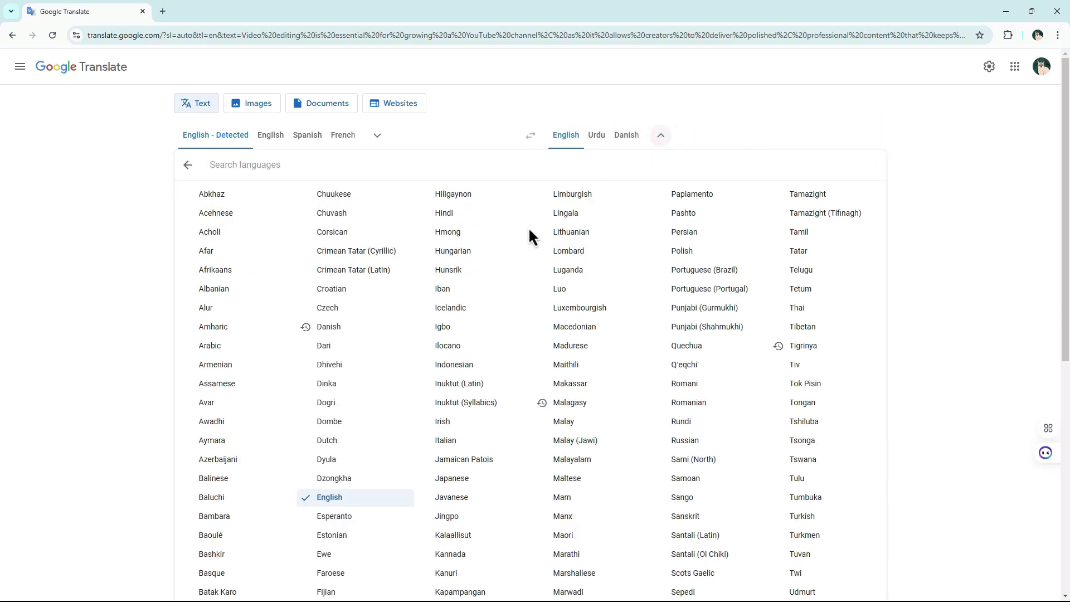
{"action": "left_click", "coordinate": [330, 387]}
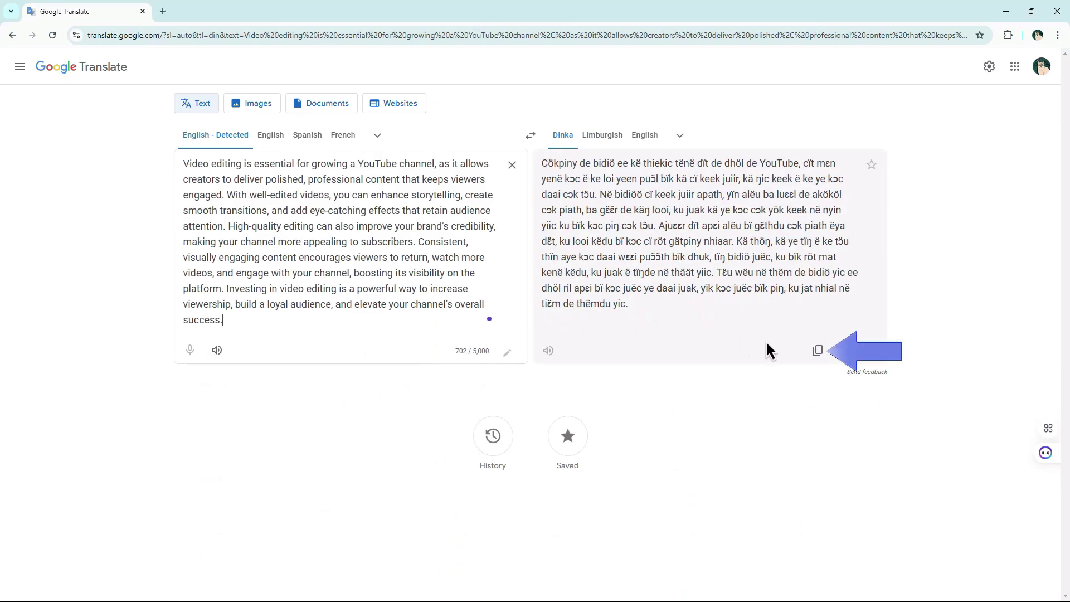
{"action": "left_click", "coordinate": [818, 351]}
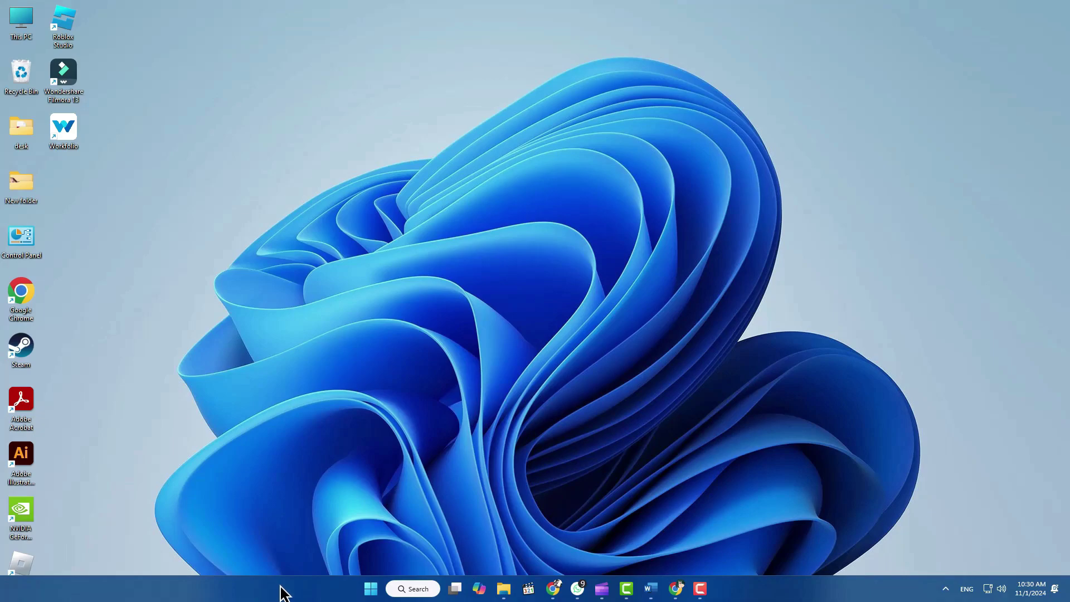
Step: Reach Language & region under Time & language in Windows Settings
{"action": "left_click", "coordinate": [370, 589]}
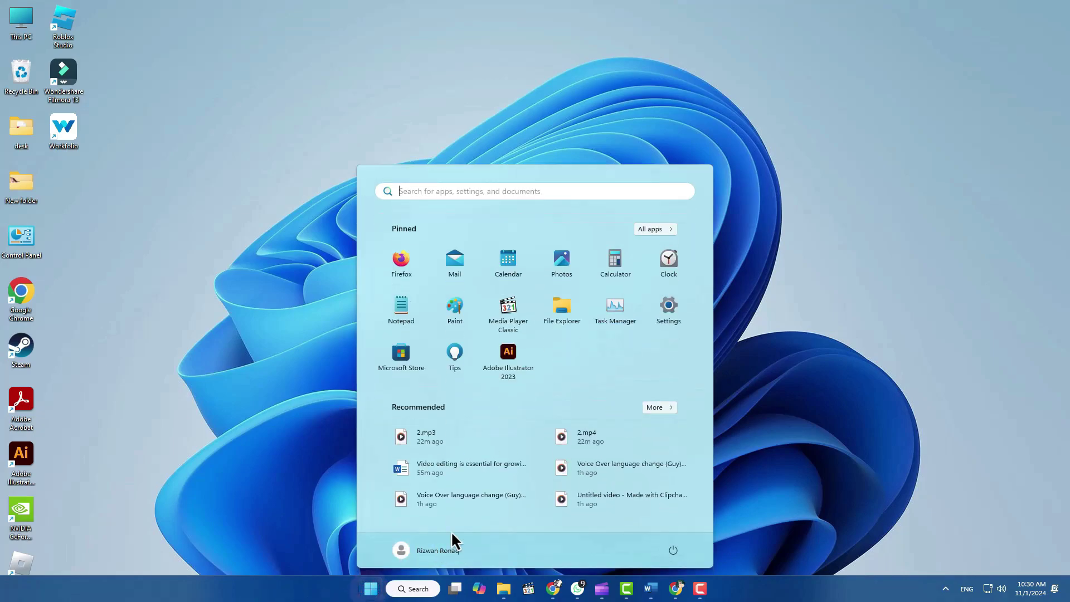
{"action": "left_click", "coordinate": [667, 311]}
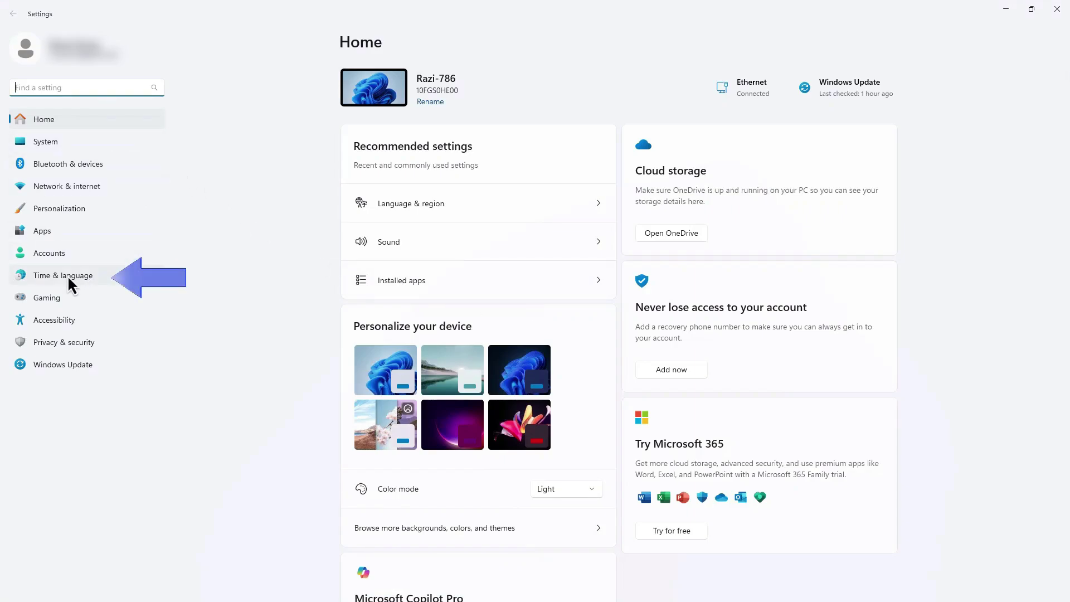
{"action": "left_click", "coordinate": [68, 275]}
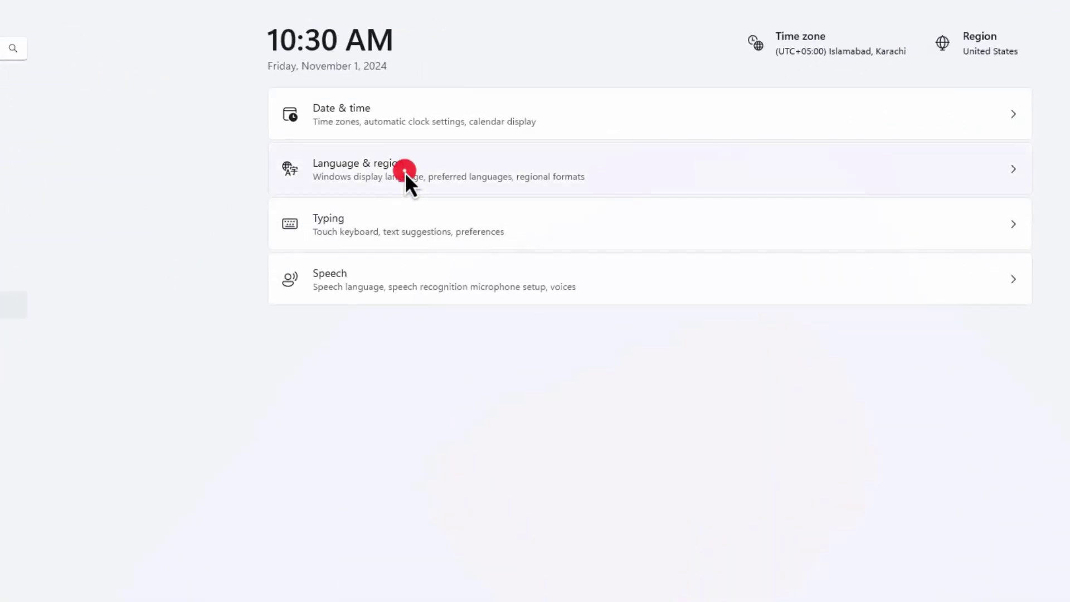
{"action": "left_click", "coordinate": [405, 172]}
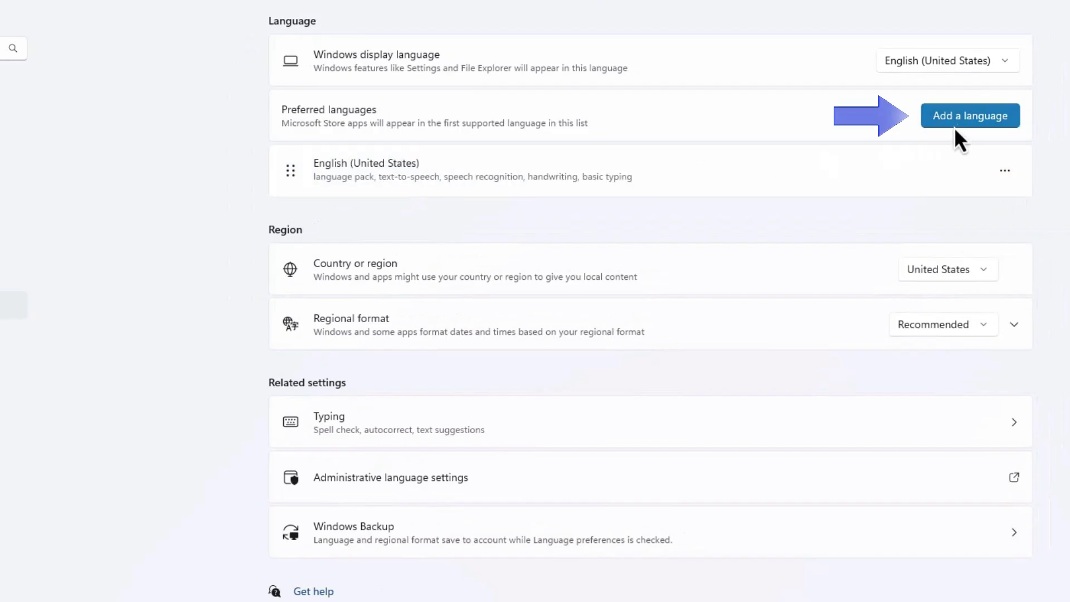
Step: Add a language, pick English (Canada) and continue to its feature options
{"action": "left_click", "coordinate": [966, 119]}
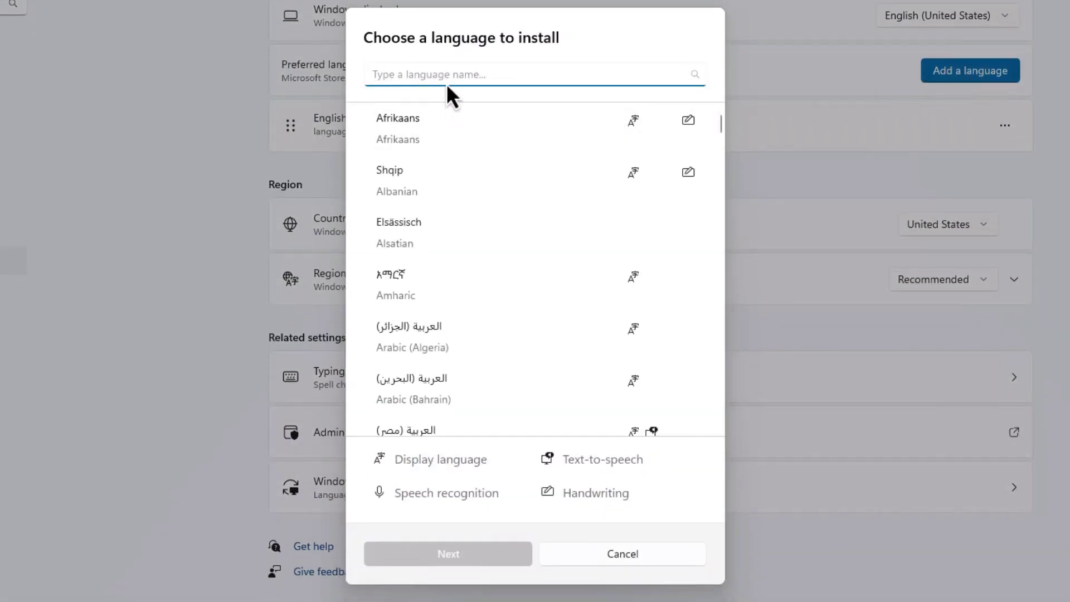
{"action": "type", "text": "English"}
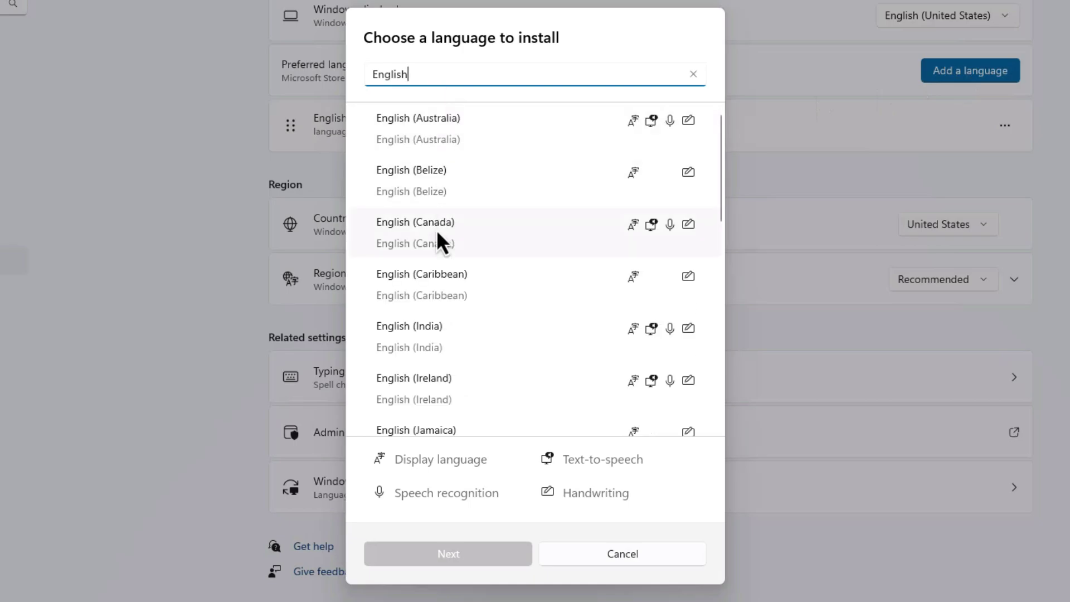
{"action": "left_click", "coordinate": [436, 230]}
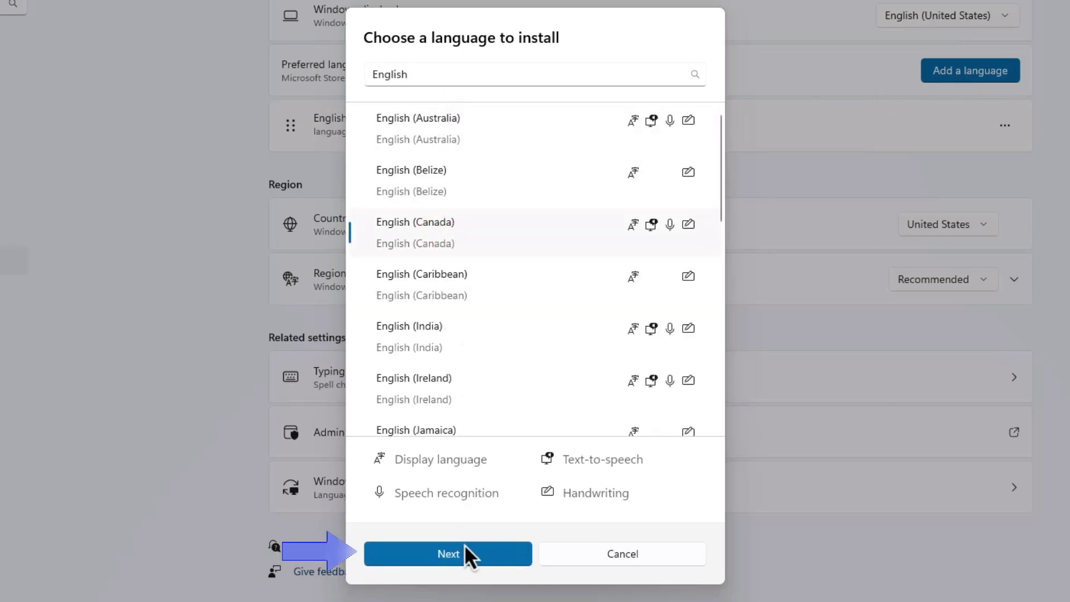
{"action": "left_click", "coordinate": [465, 558]}
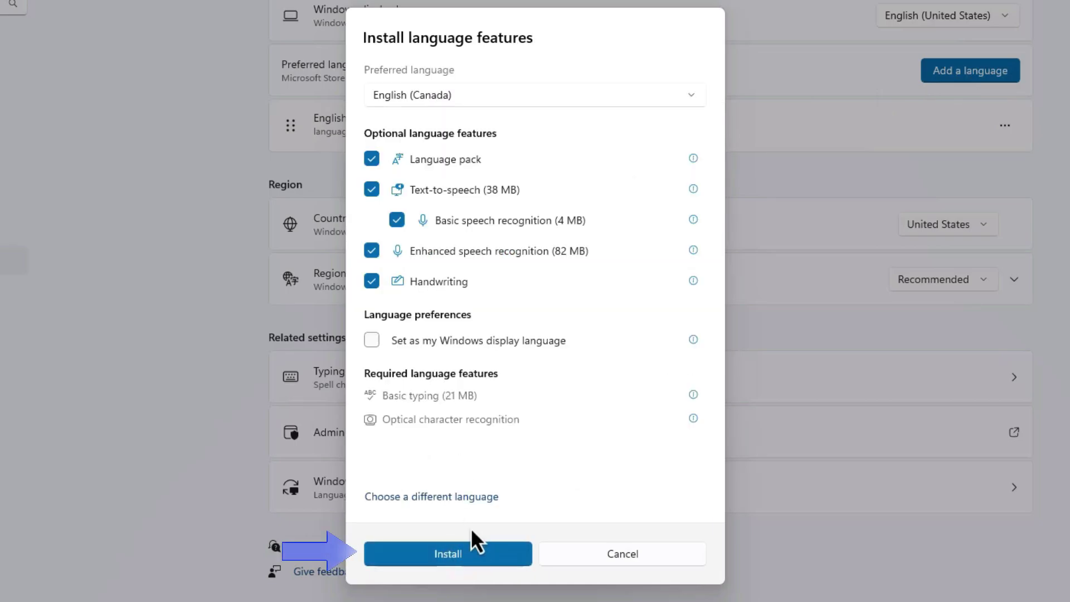